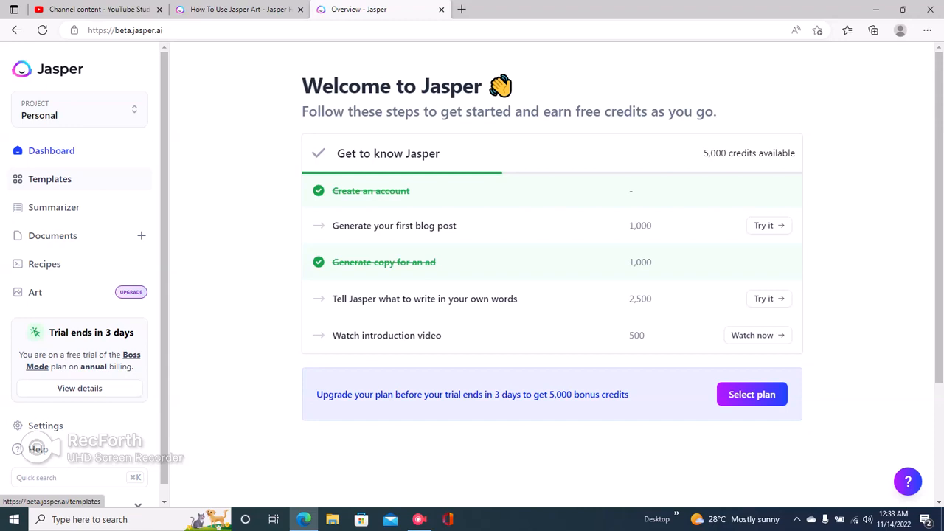
Step: Open the Blog Post Outline template from the Templates library
click(49, 179)
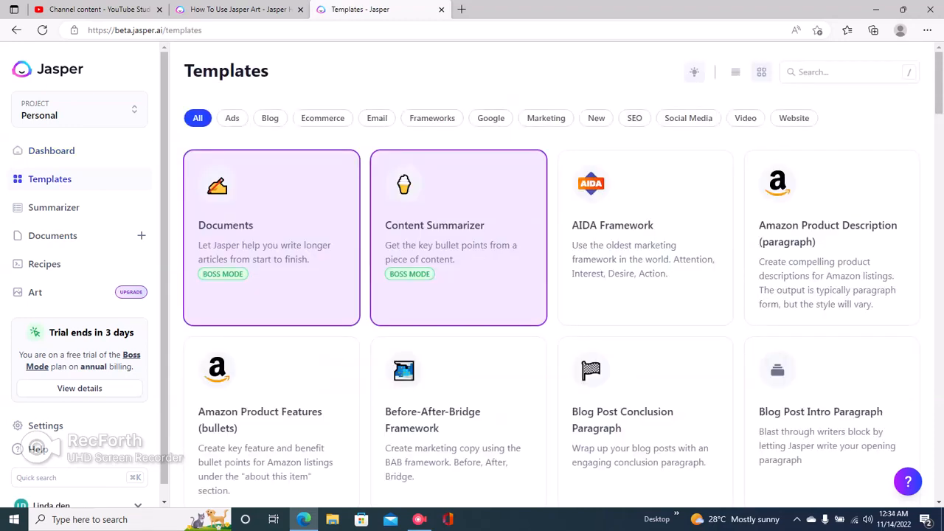
scroll(273, 383, down, 3)
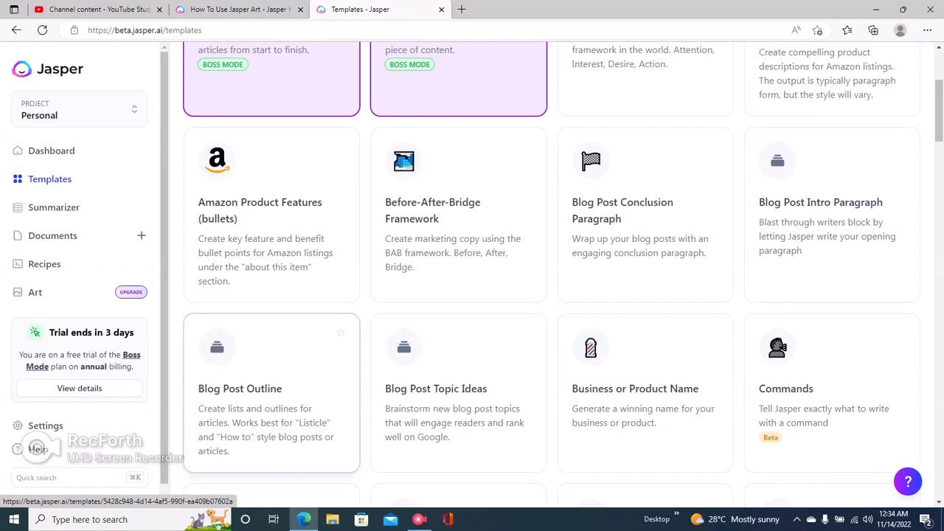
click(273, 384)
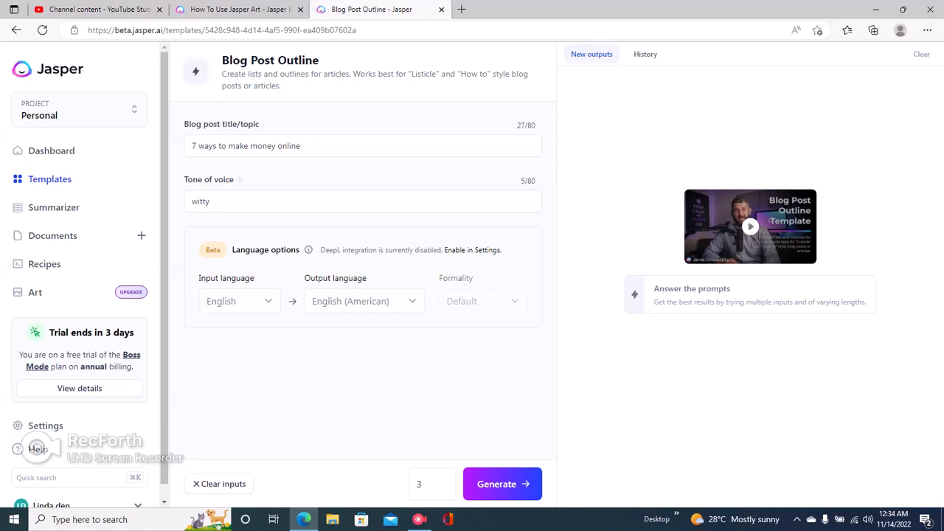
Step: Check the '7 ways to make money online' title and witty tone, then generate outlines
drag(184, 124, 260, 125)
click(214, 125)
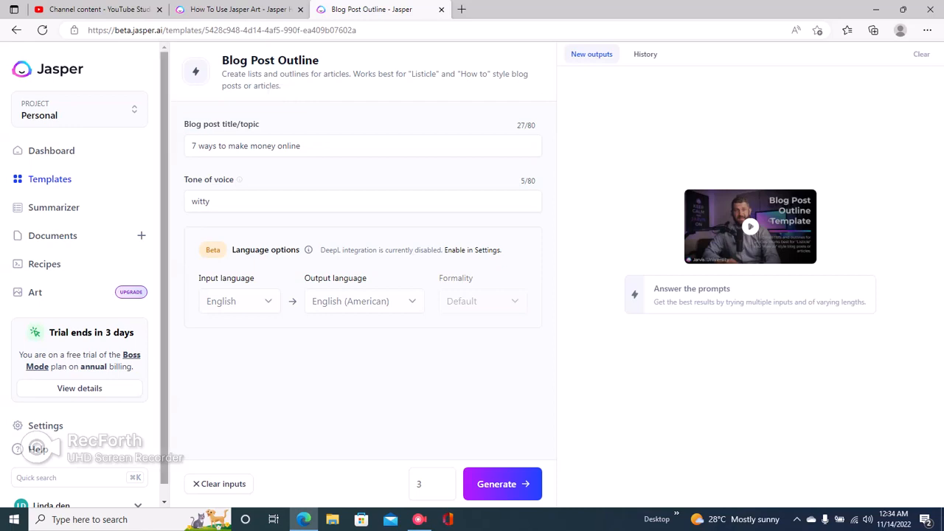
drag(184, 180, 238, 180)
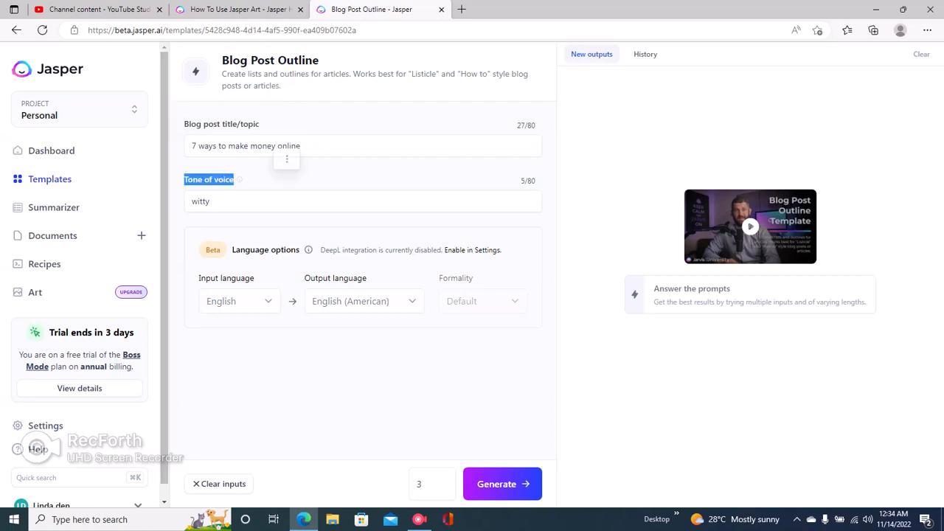
click(242, 180)
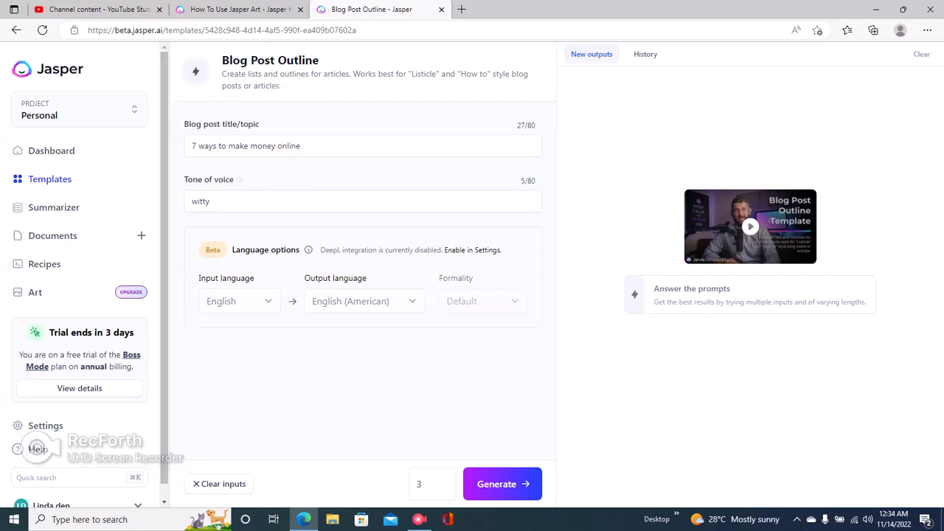
click(192, 146)
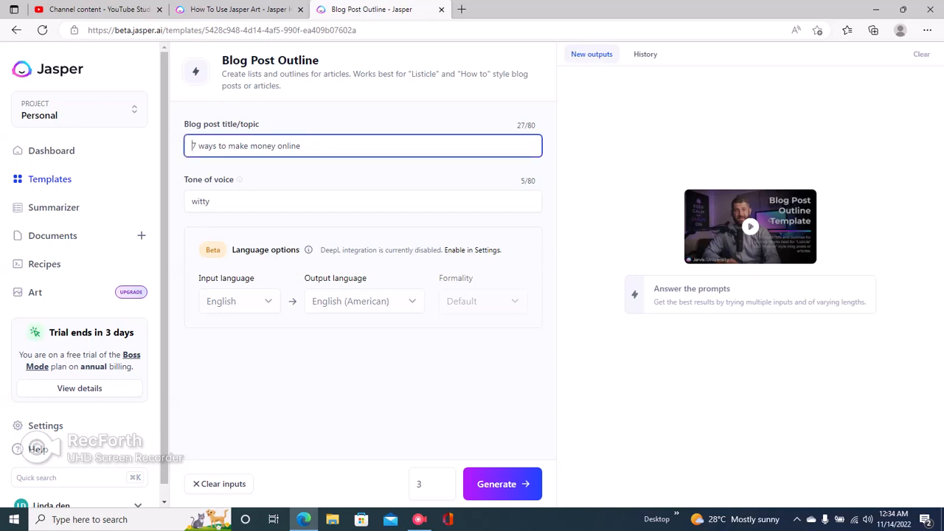
key(ctrl+a)
click(211, 202)
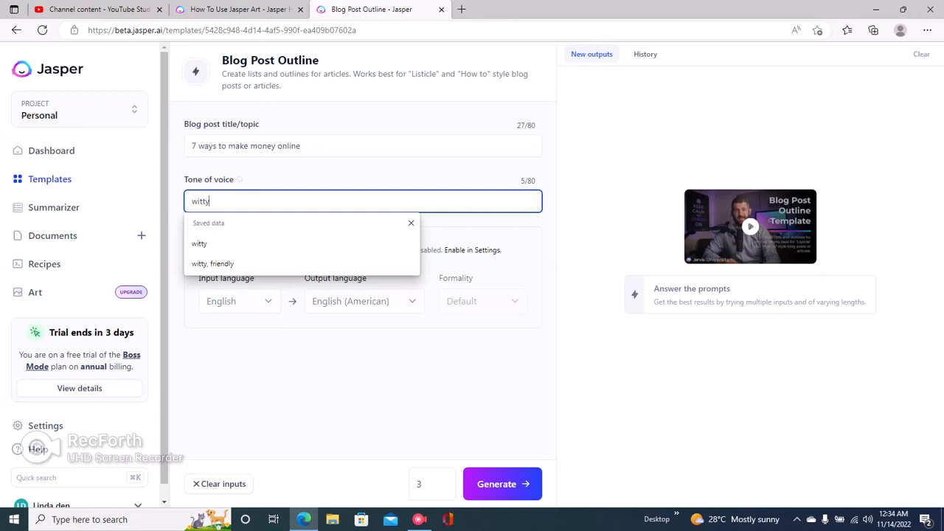
click(363, 395)
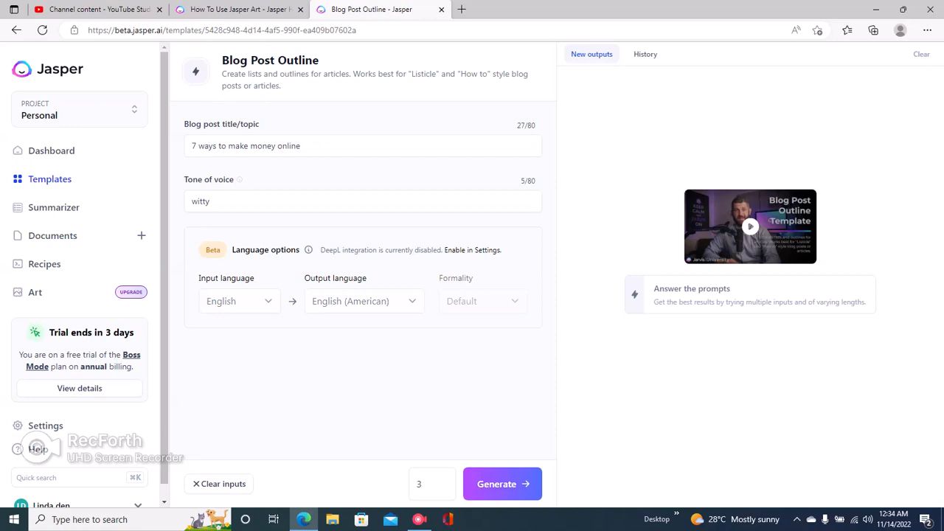
click(502, 484)
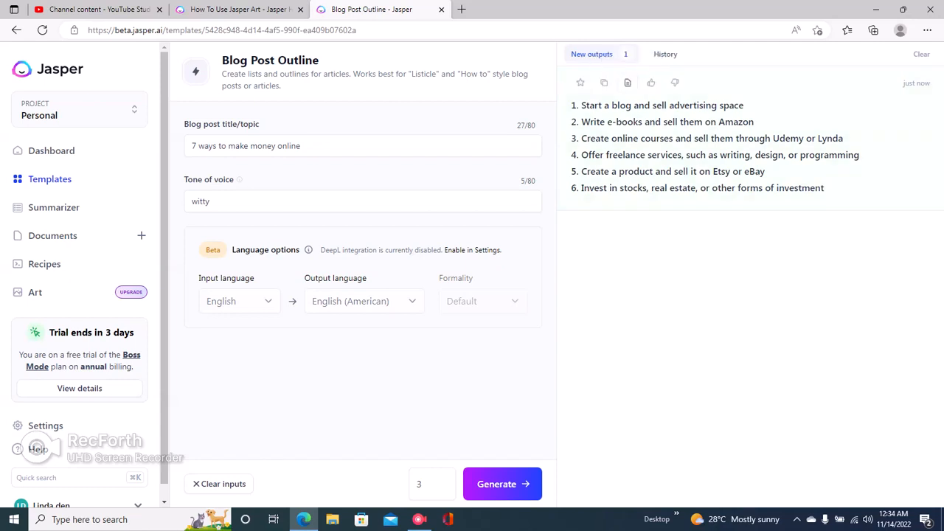
Step: Send the generated six-item outline to a new untitled document
click(628, 83)
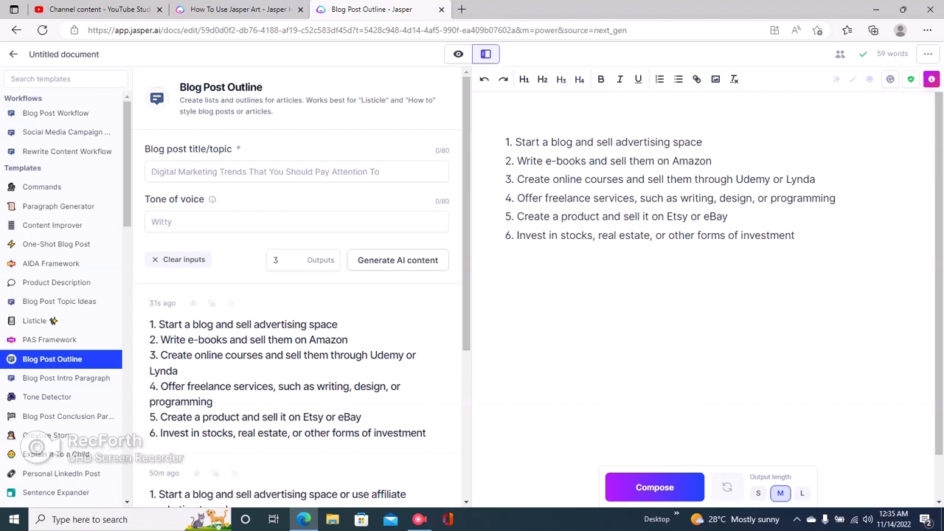
click(222, 171)
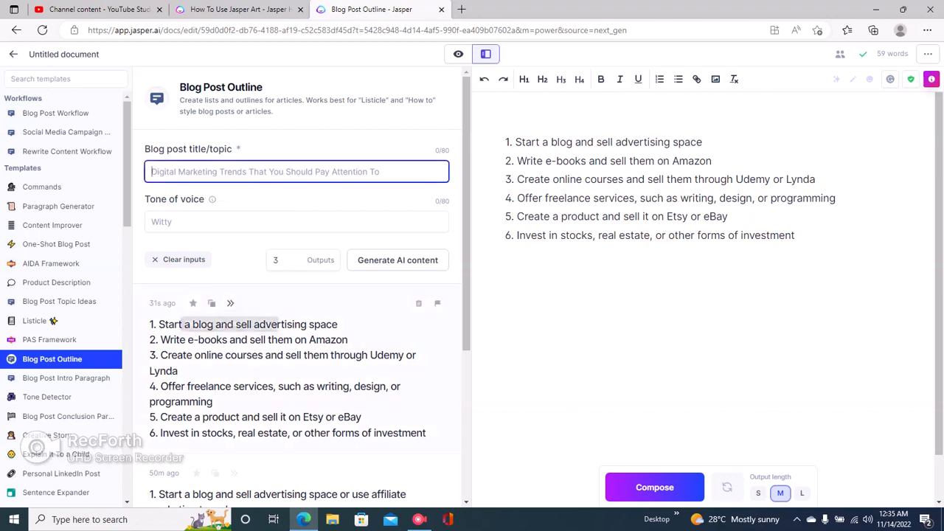
scroll(295, 354, down, 2)
scroll(296, 295, down, 2)
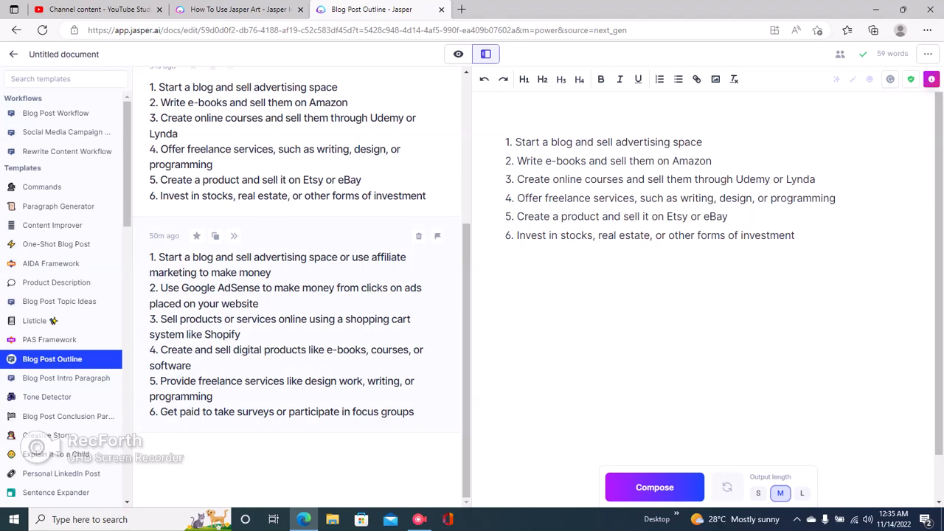
scroll(295, 296, up, 4)
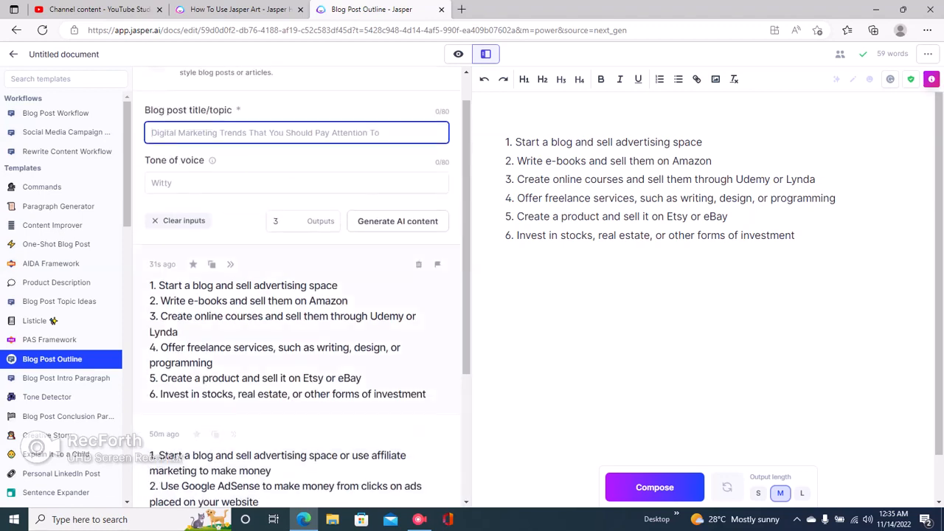
scroll(295, 295, down, 4)
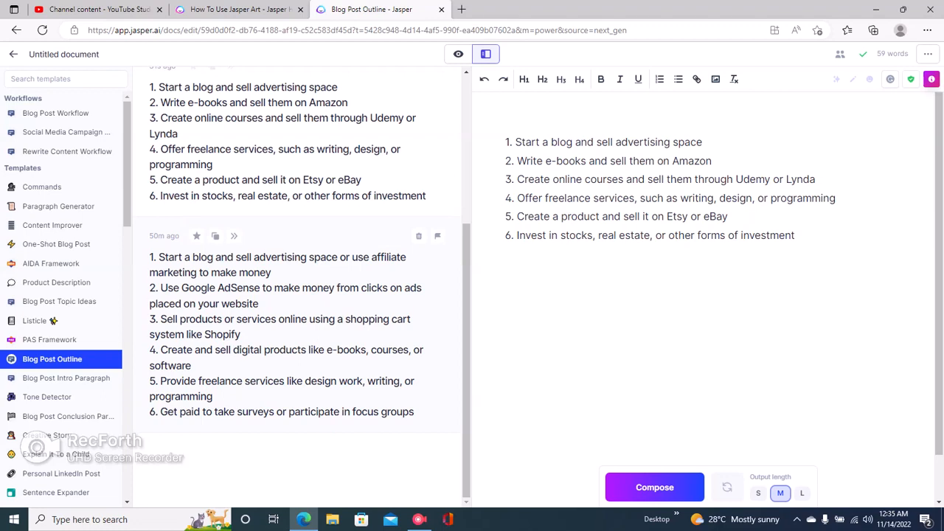
scroll(295, 295, up, 3)
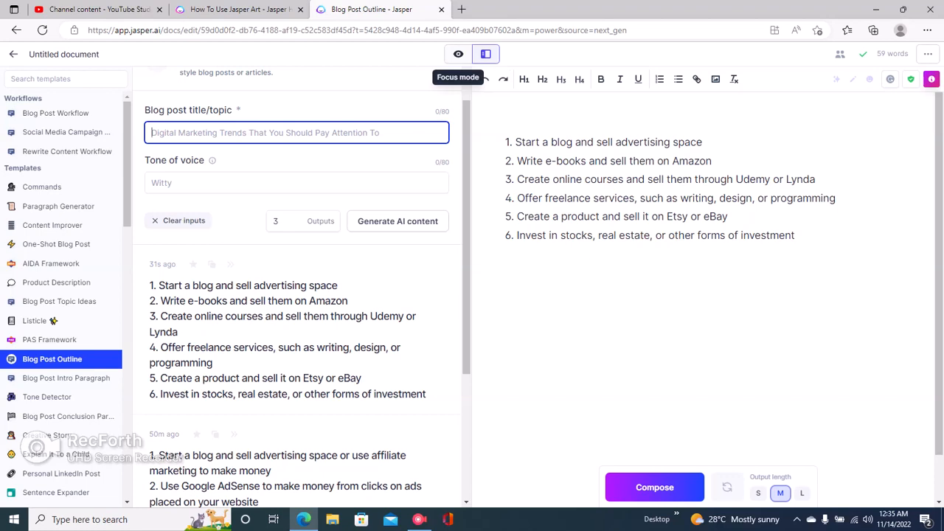
Step: Switch to focus mode and delete the six-item list from the document
click(458, 54)
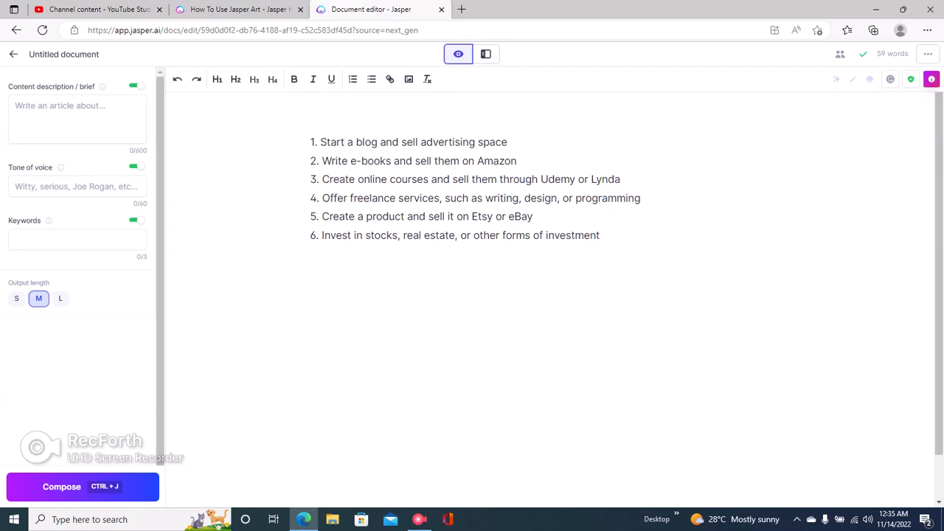
drag(311, 142, 601, 236)
key(ctrl+c)
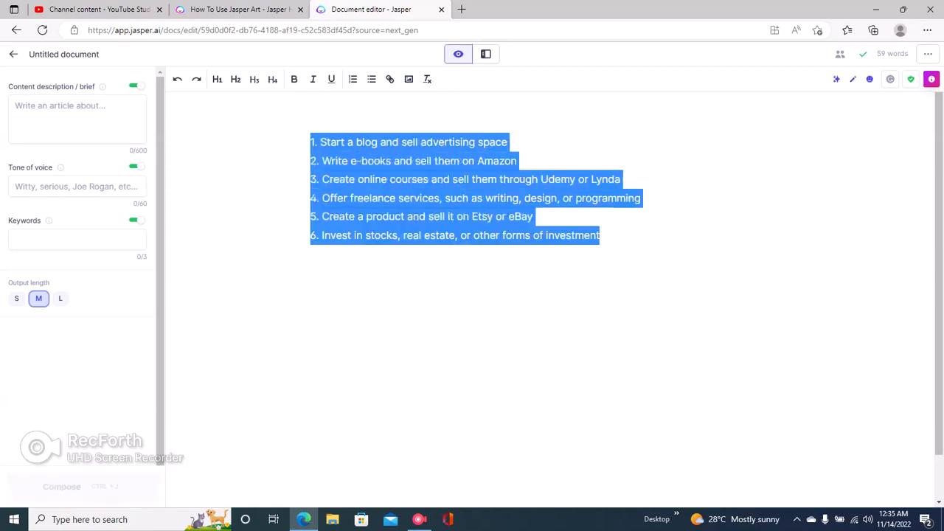
key(BackSpace)
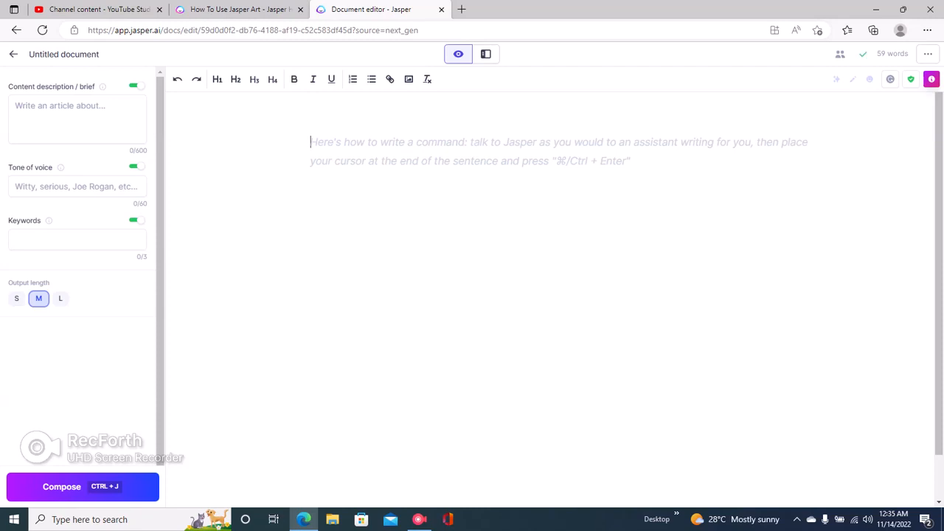
Step: Paste the six-item outline into the Content description / brief box
click(78, 118)
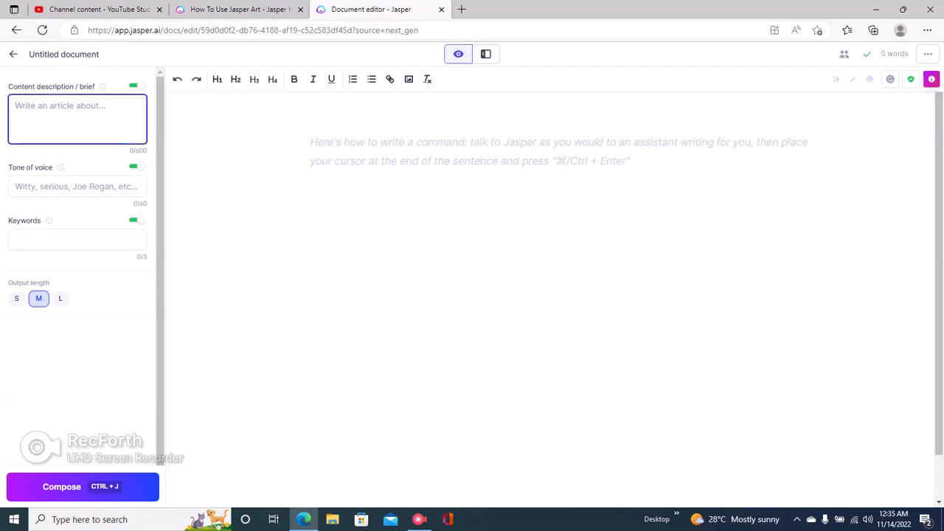
drag(9, 87, 96, 87)
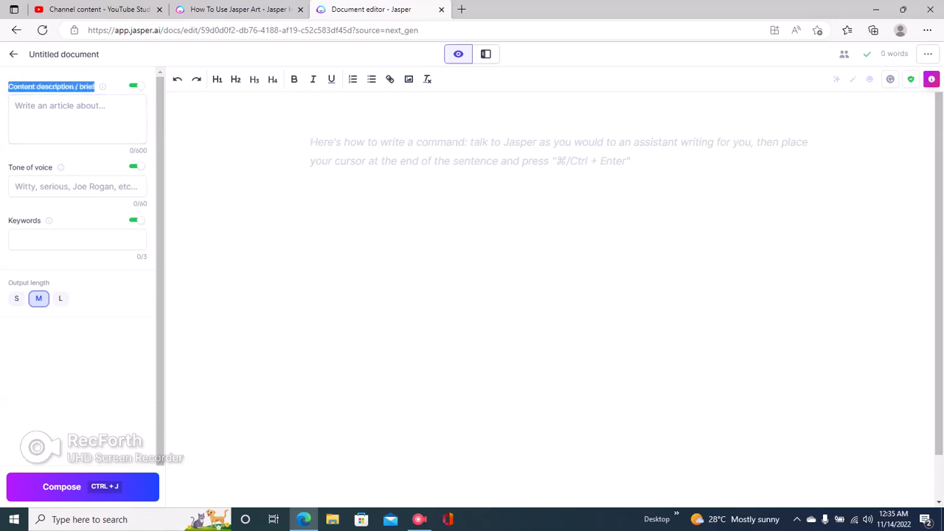
click(89, 113)
key(Return)
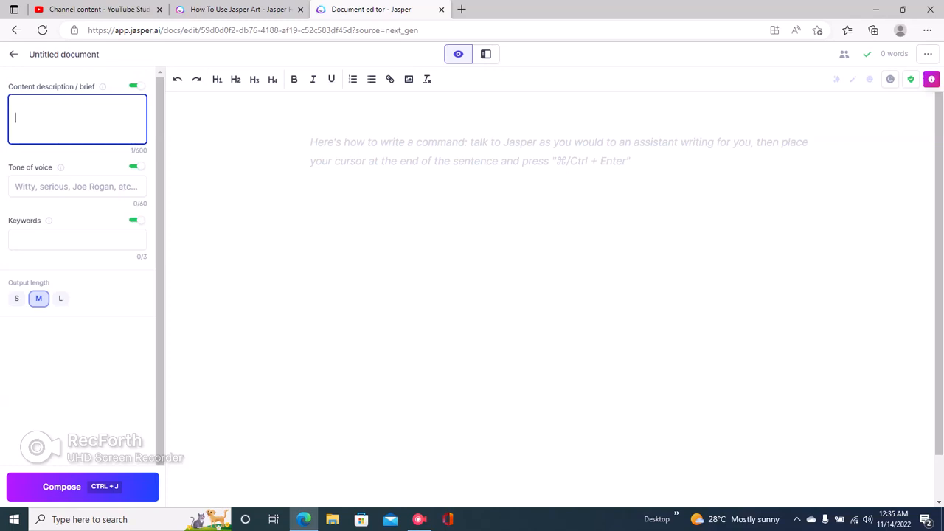
key(ctrl+v)
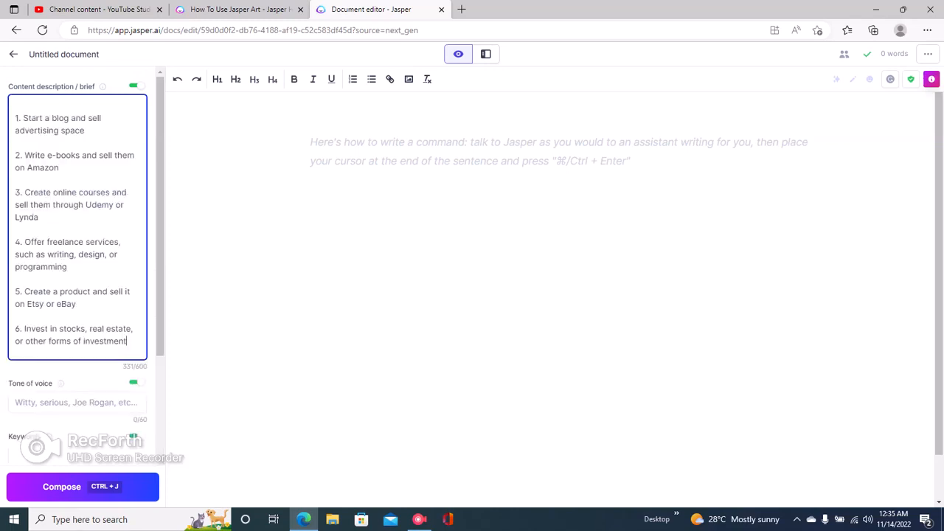
key(Tab)
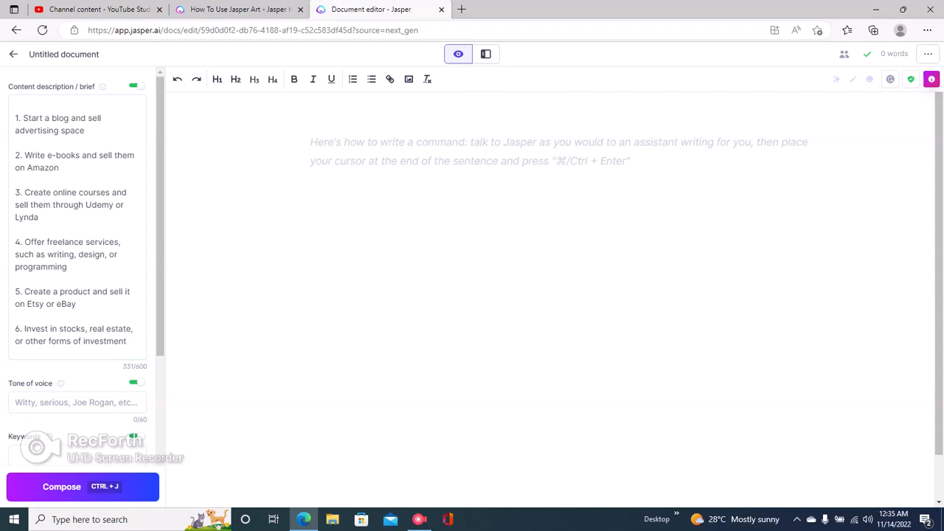
click(15, 118)
text(7 ways)
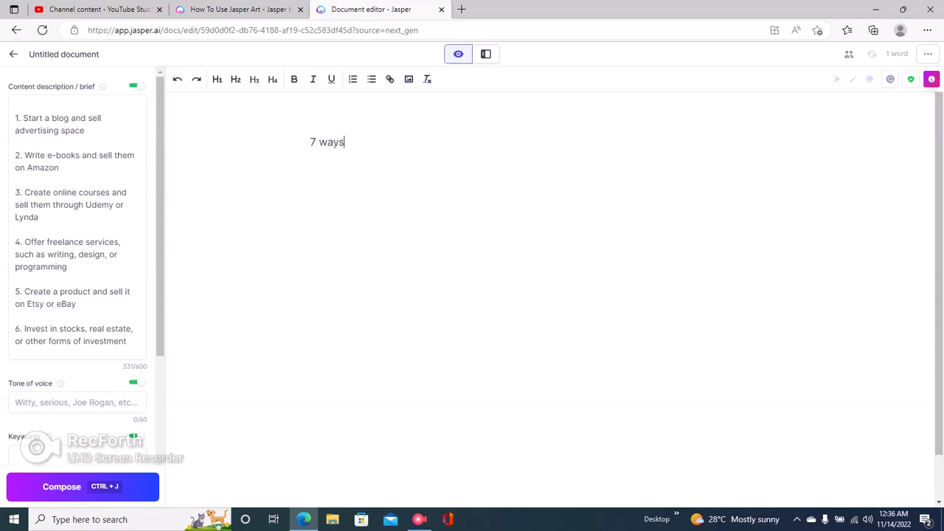
text( to make )
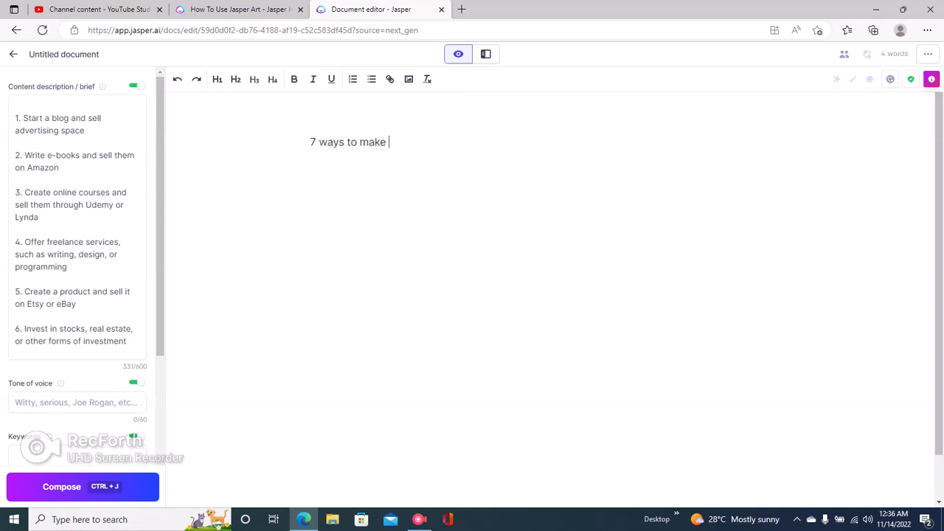
text(money online)
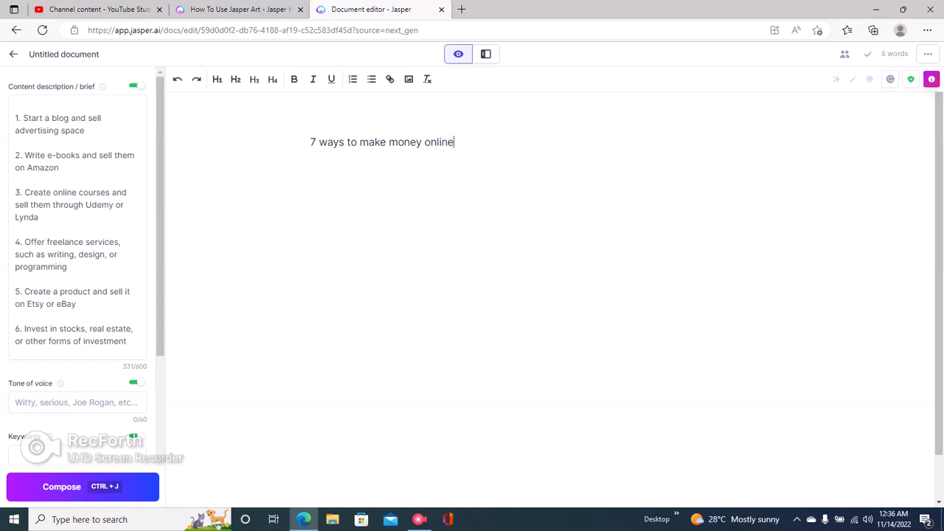
drag(15, 118, 126, 342)
click(128, 341)
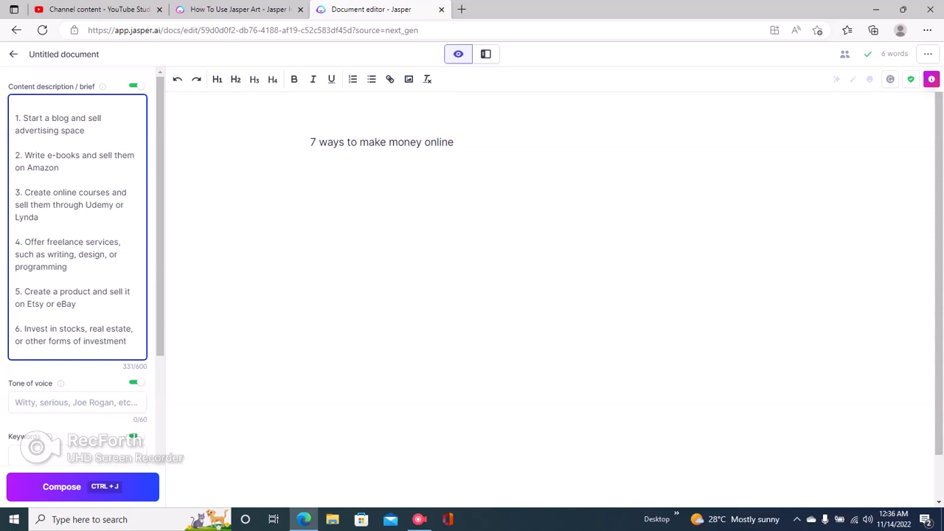
click(360, 142)
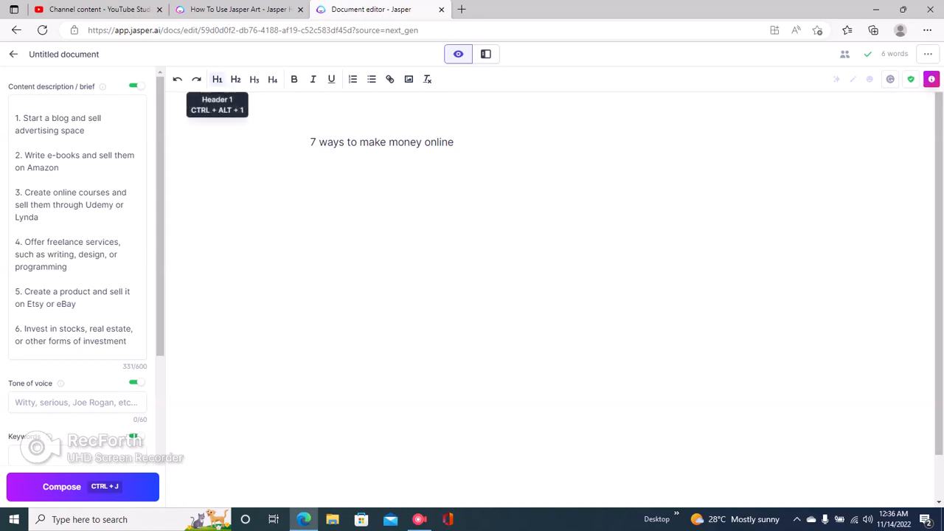
Step: Format the title '7 ways to make money online' as H1 and start a new line
click(217, 79)
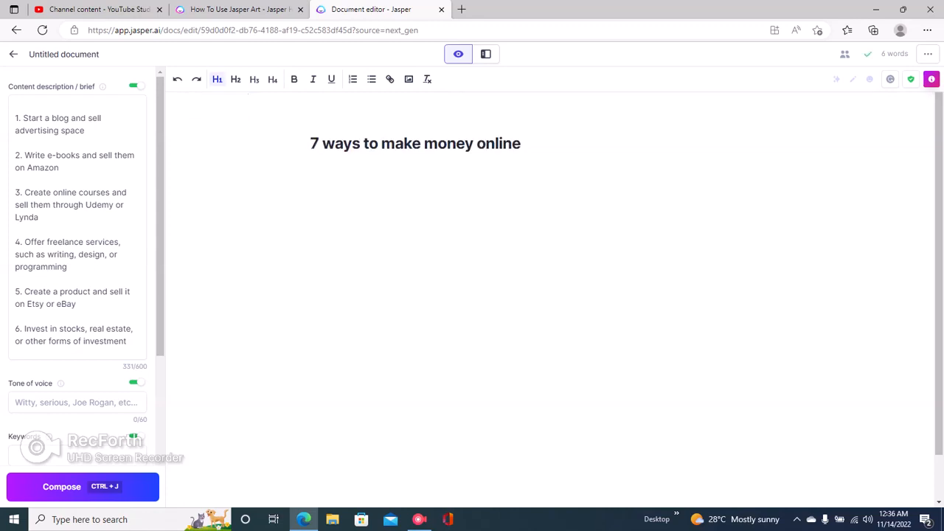
key(Return)
text(ctrl)
text( +)
text( j)
text(command)
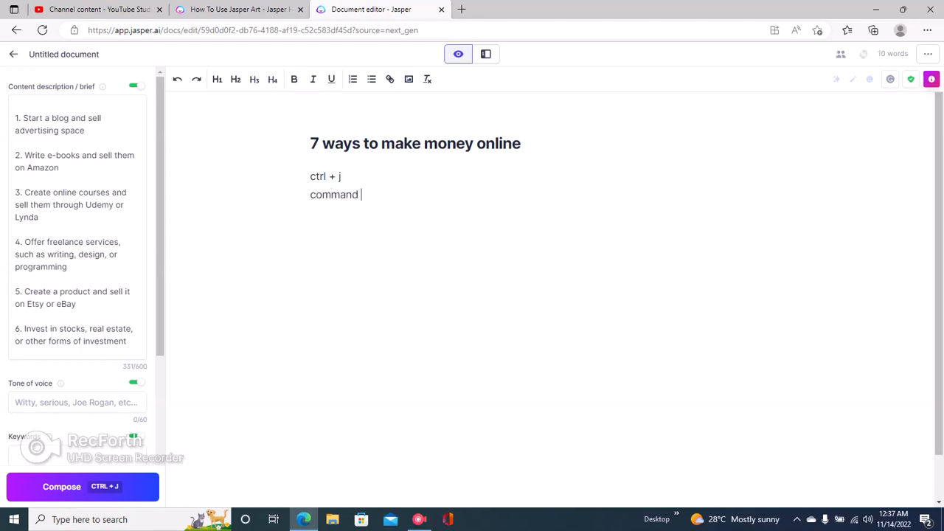
text( + j)
drag(311, 176, 374, 196)
key(BackSpace)
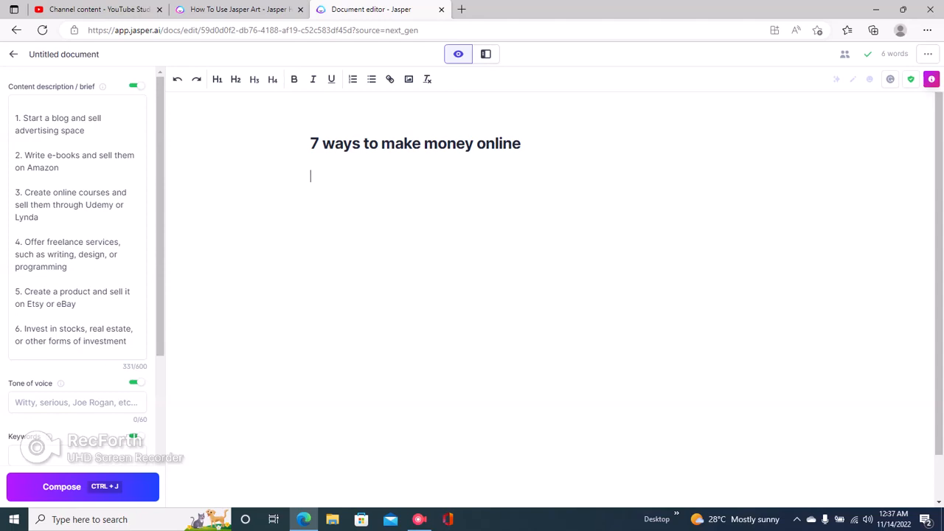
Step: Compose a first draft with Ctrl+J and set Output length to L
key(ctrl+j)
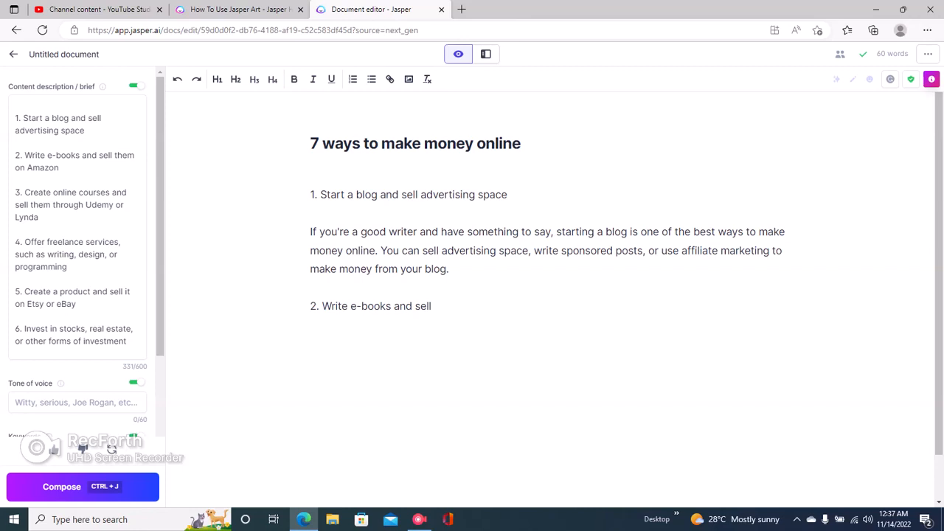
key(BackSpace)
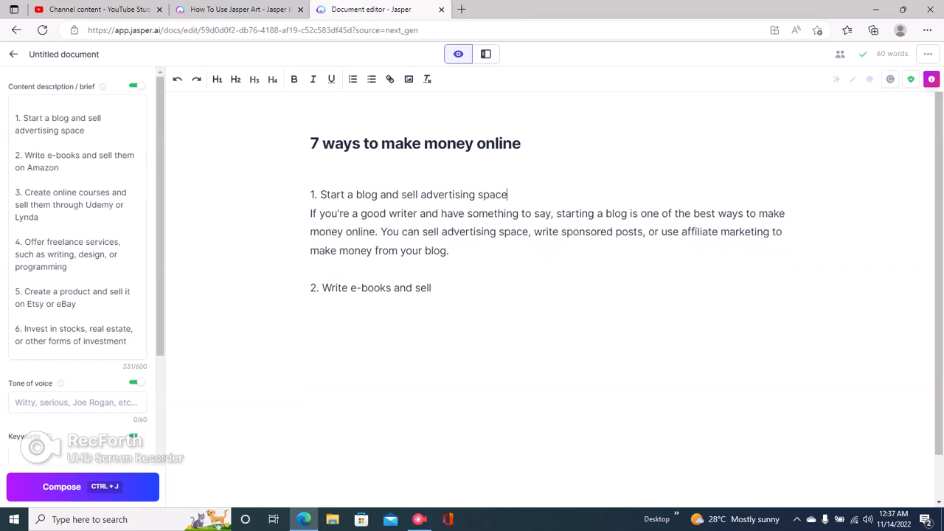
scroll(78, 295, down, 1)
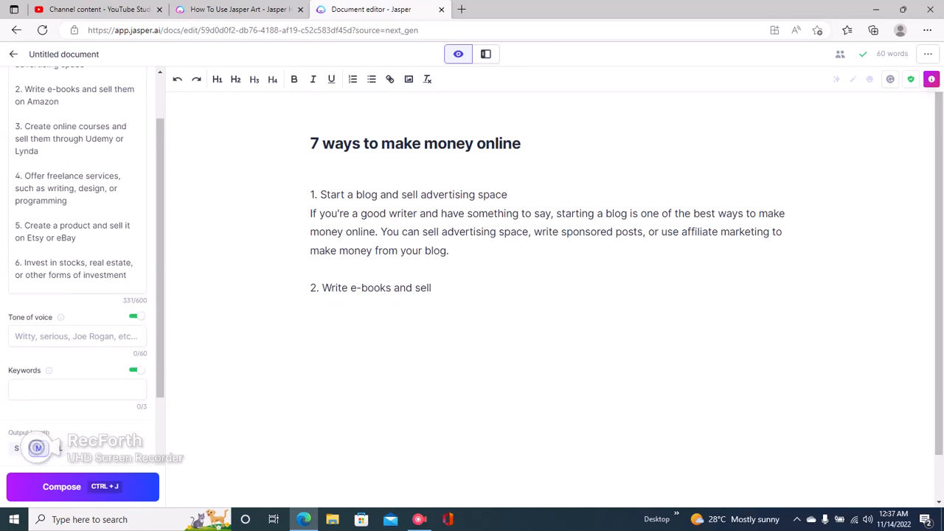
drag(8, 433, 49, 434)
click(61, 449)
Step: Delete the composed draft and compose a fresh, longer one below the title
drag(310, 195, 432, 289)
key(BackSpace)
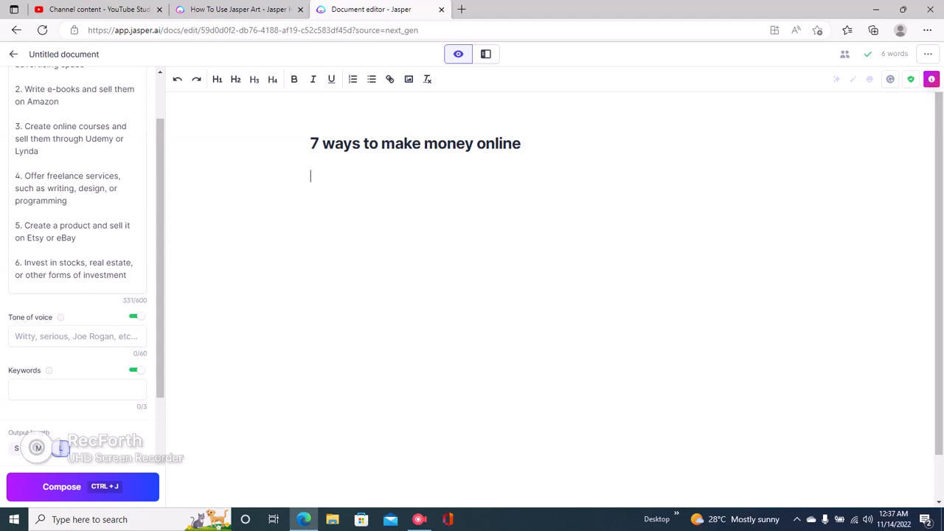
key(ctrl+j)
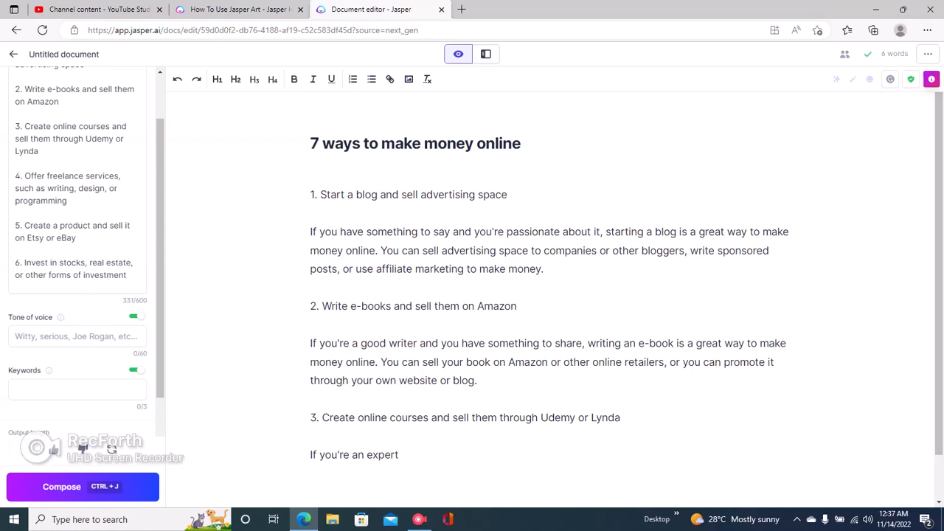
Step: Cut everything after section 1's paragraph, add 'For example,' and let the AI continue
drag(311, 306, 399, 455)
key(BackSpace)
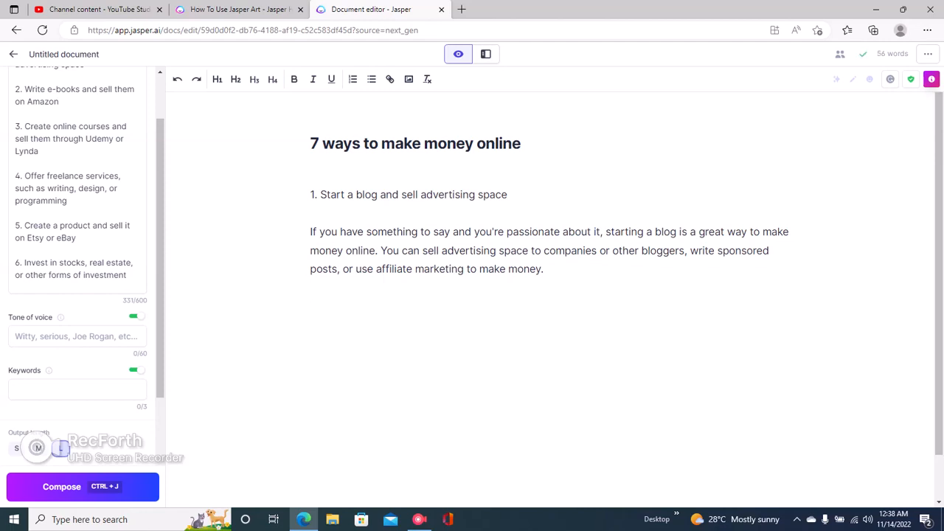
key(BackSpace)
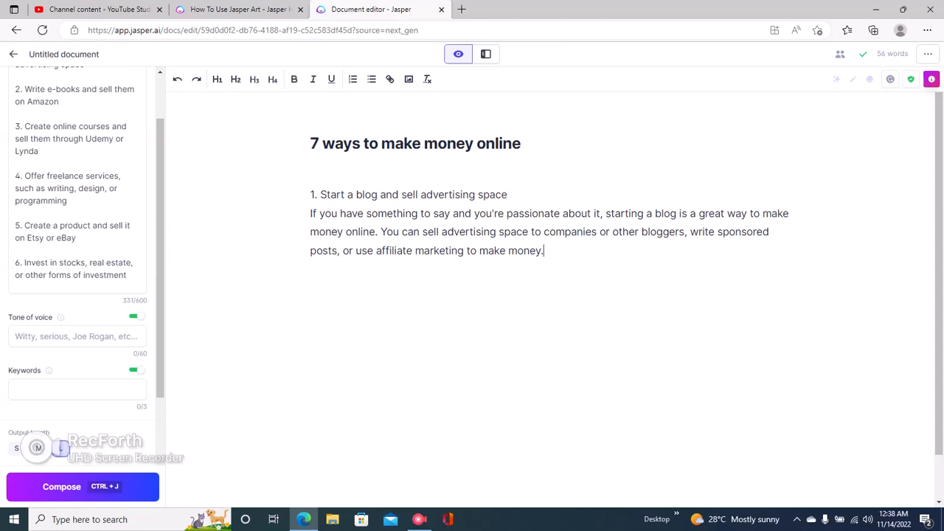
key(Return)
text(For example,)
key(ctrl+j)
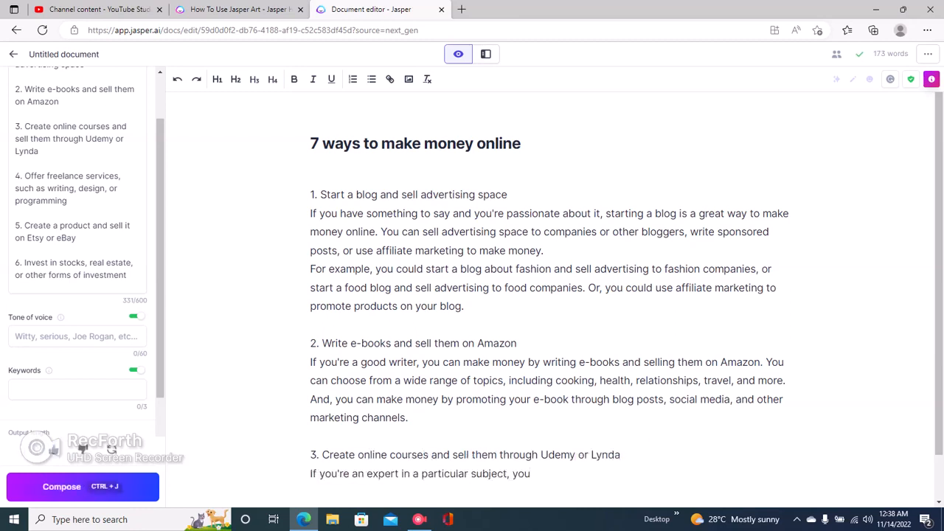
Step: Add an 'Introduction' line under the title and have the AI write the intro
click(310, 176)
text(Introduct)
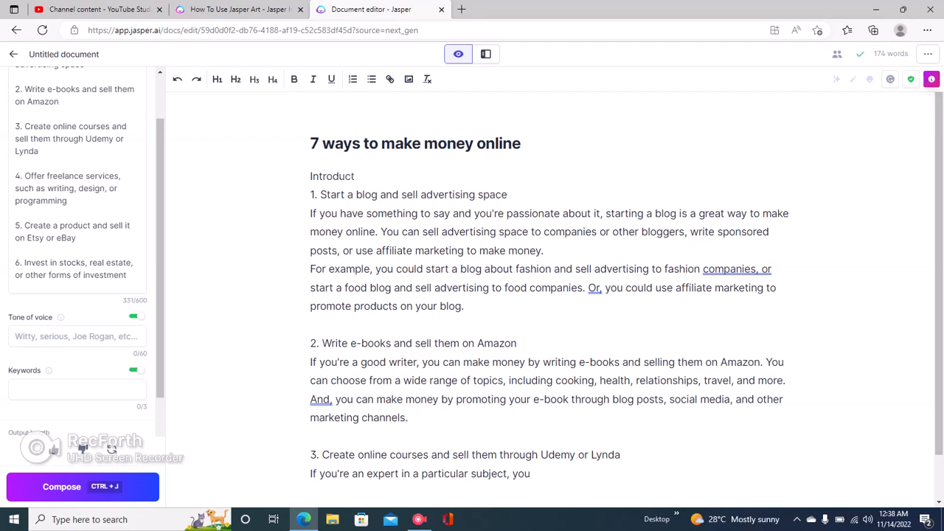
text(ion)
key(Return)
key(Return)
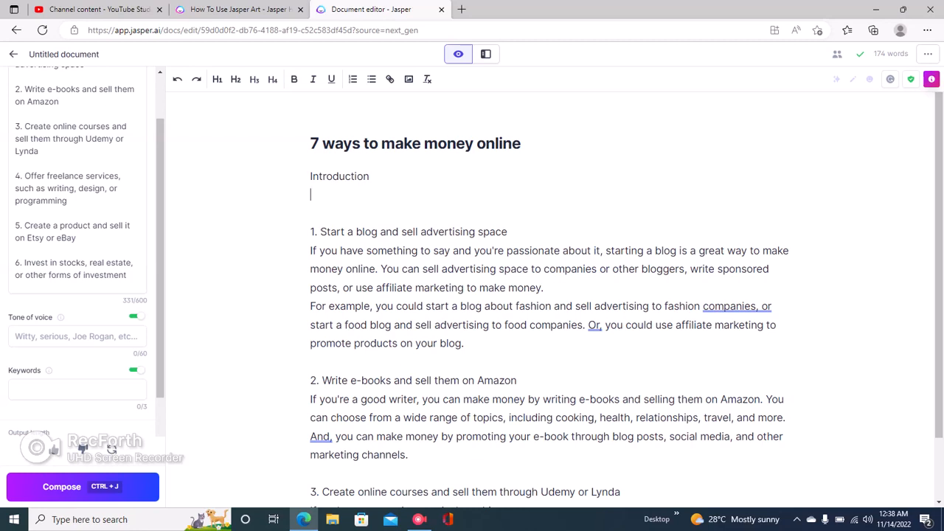
key(ctrl+j)
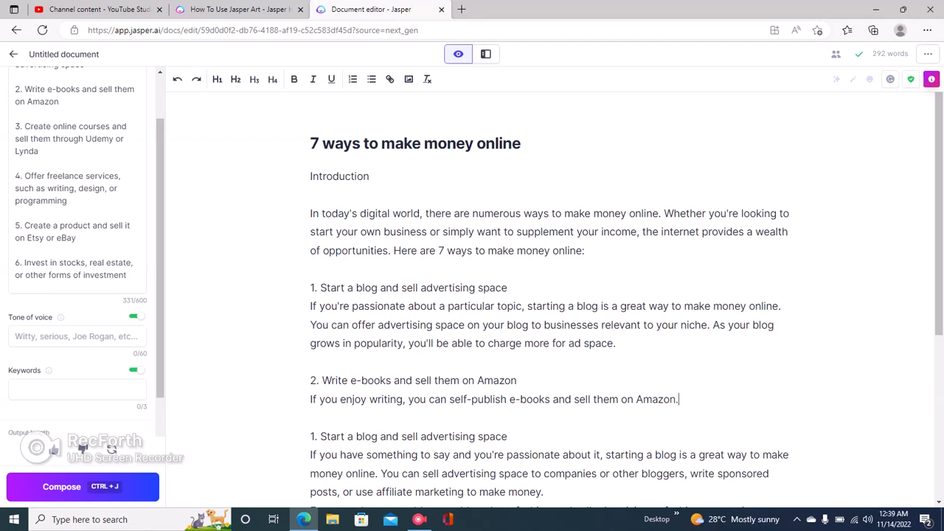
Step: Delete the duplicate sections 1–2 and the 'Introduction' label, closing the leftover blank line
drag(311, 288, 679, 399)
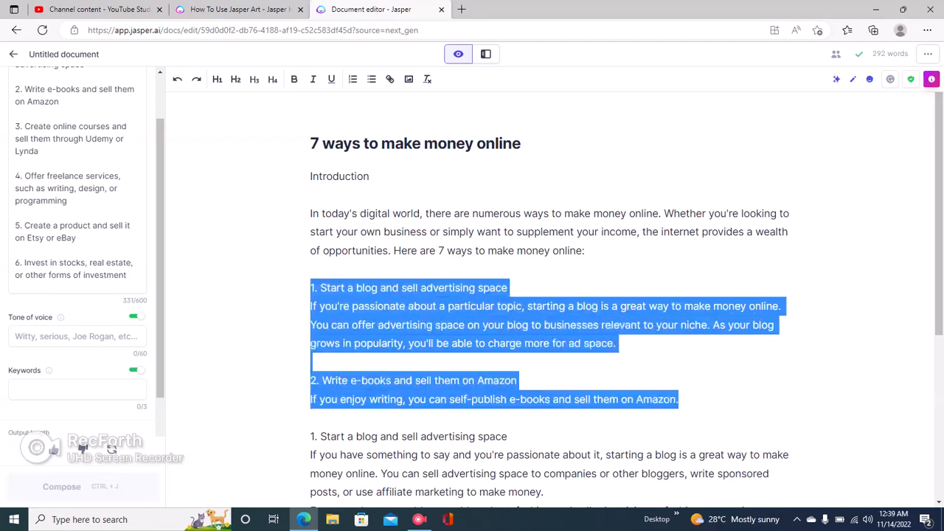
key(BackSpace)
key(BackSpace)
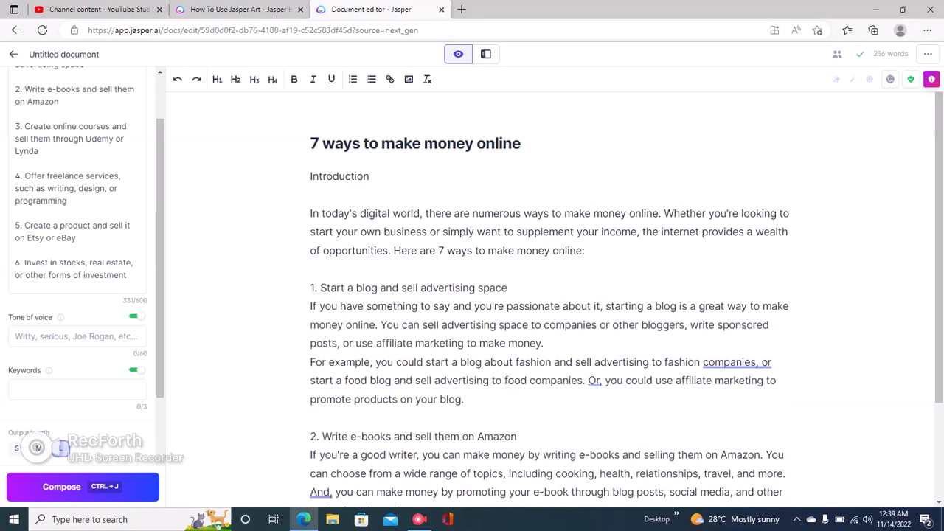
double_click(339, 176)
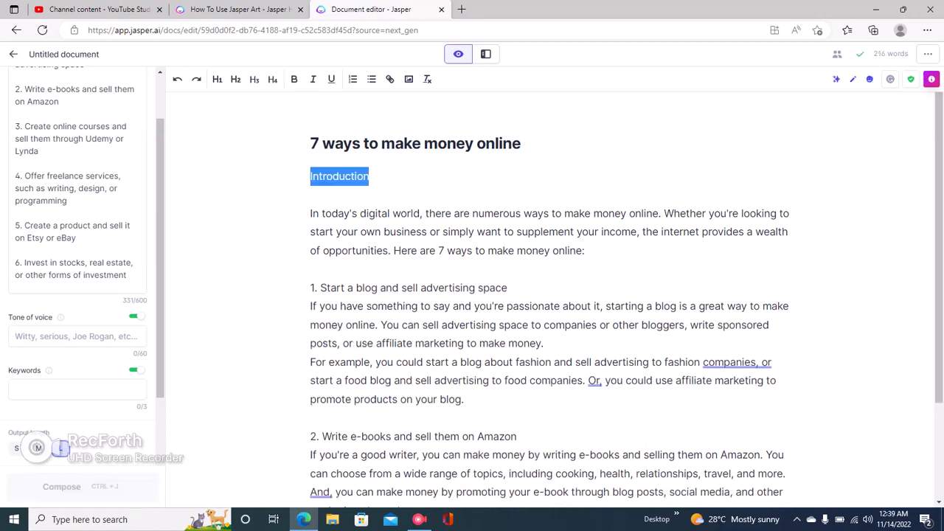
key(BackSpace)
key(Down)
key(BackSpace)
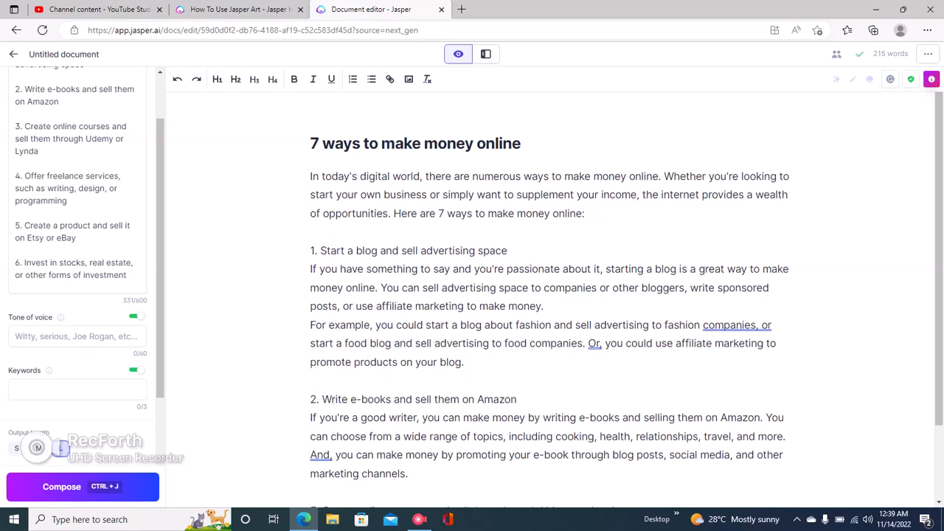
scroll(553, 295, down, 1)
scroll(554, 295, down, 1)
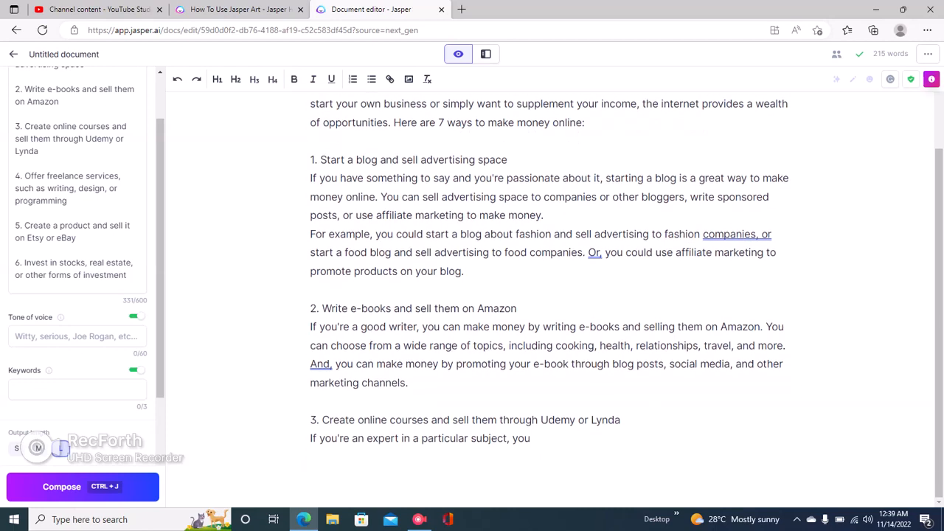
scroll(553, 296, up, 2)
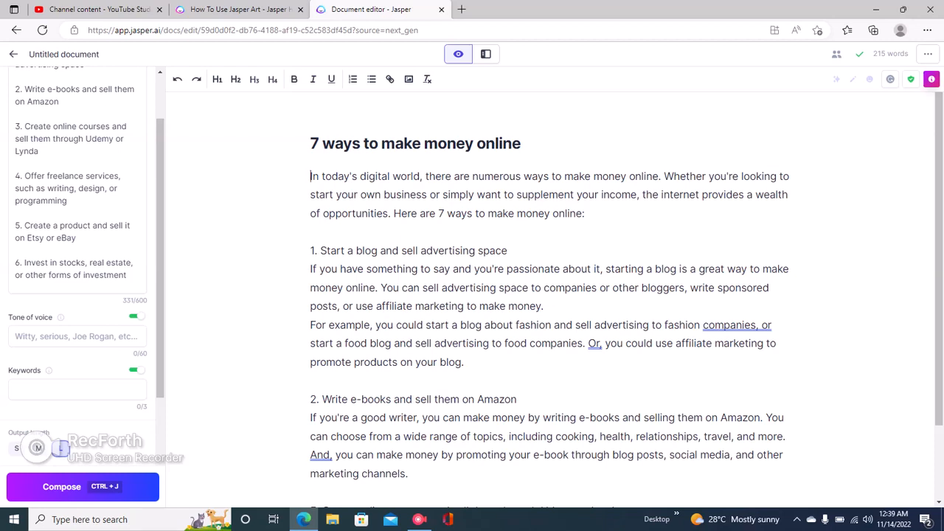
scroll(81, 243, up, 1)
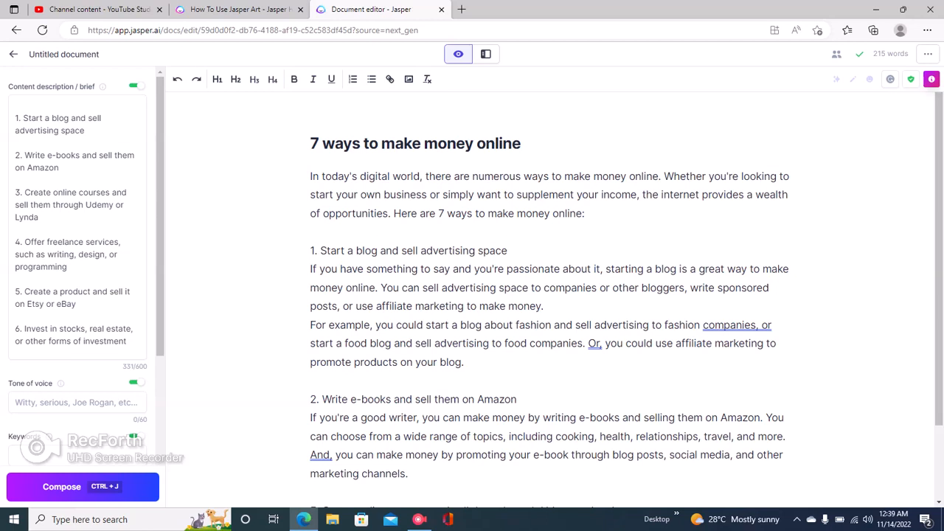
Step: Add lines numbered 7 and 8 after item 6 in the content brief
drag(15, 118, 76, 304)
click(120, 254)
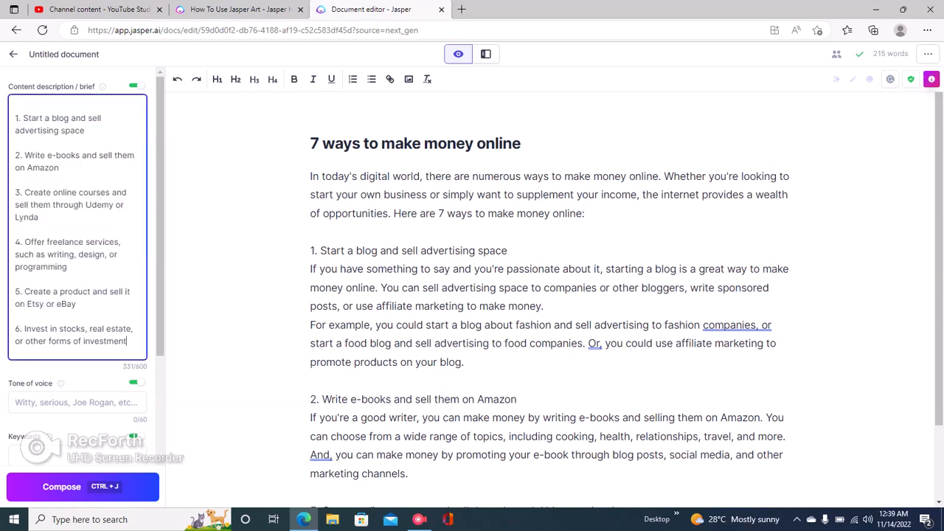
key(Return)
key(Return)
text(7)
key(Return)
key(Return)
text(8)
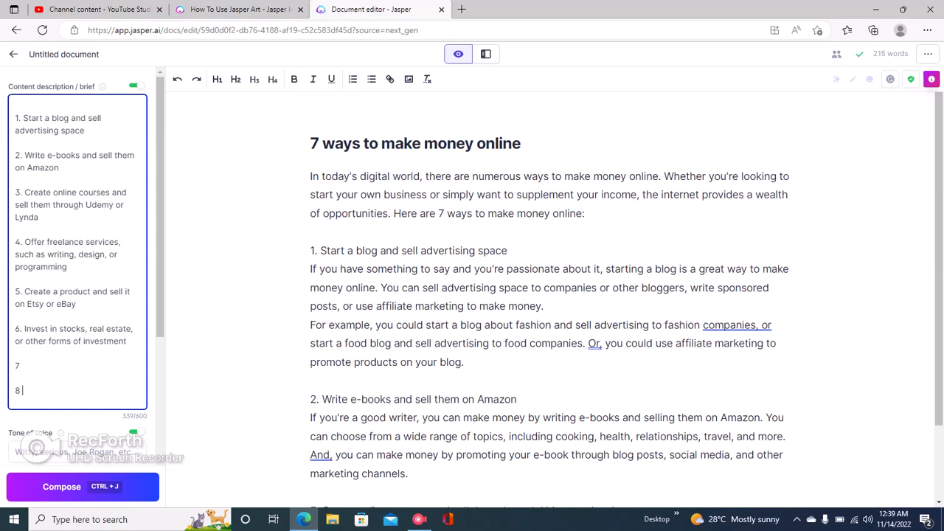